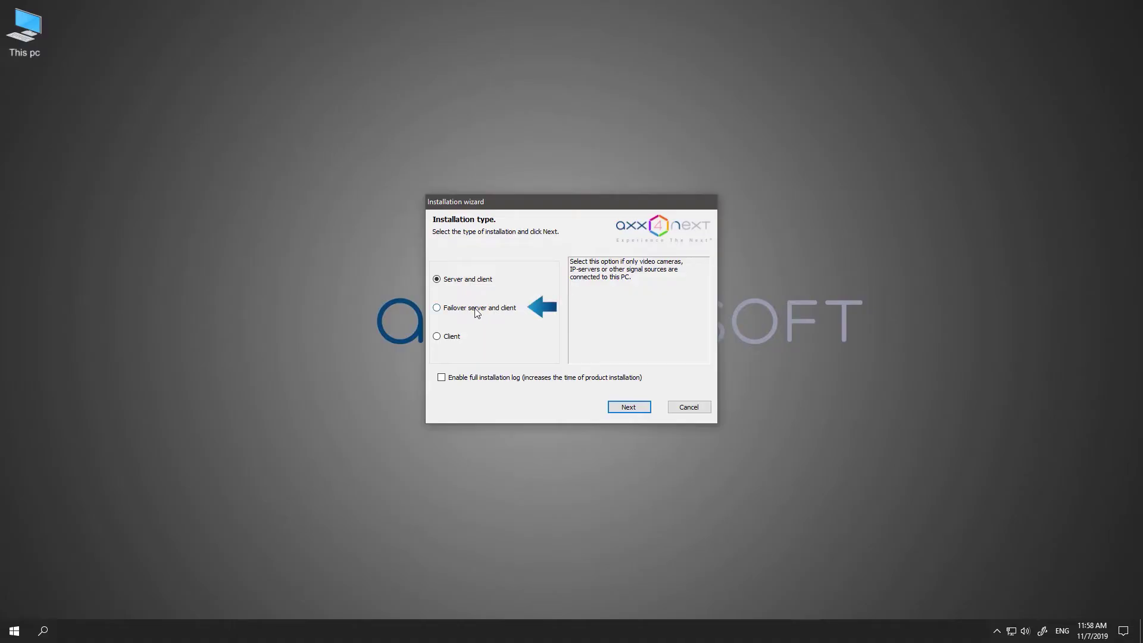
Install Axxon Next as 'Failover server and client' and close the finished installer.
click(475, 309)
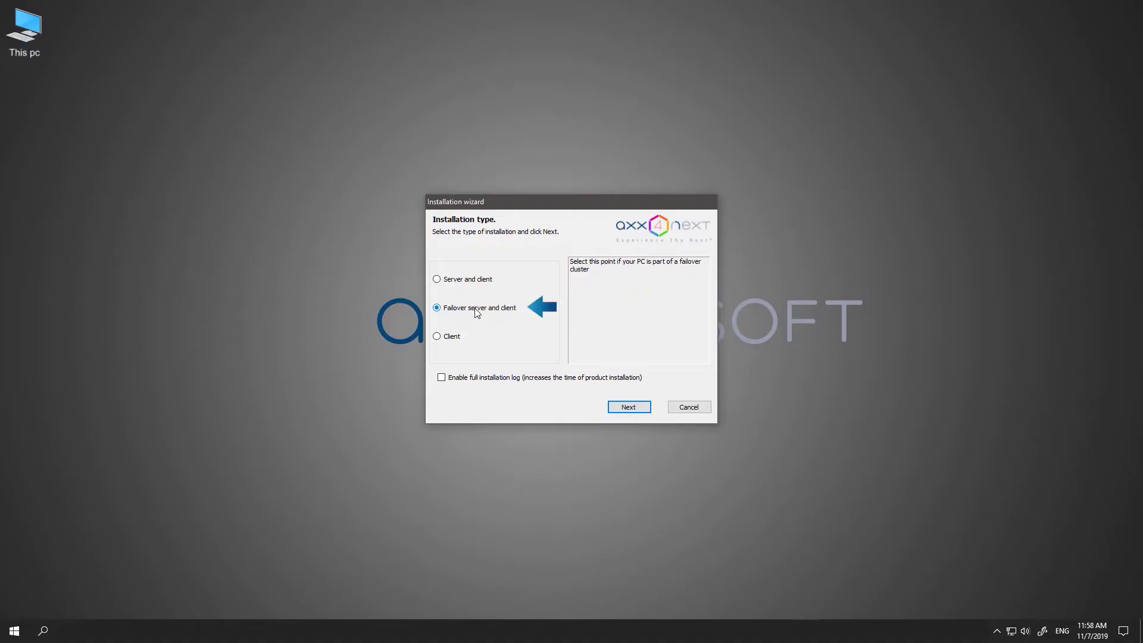
click(619, 408)
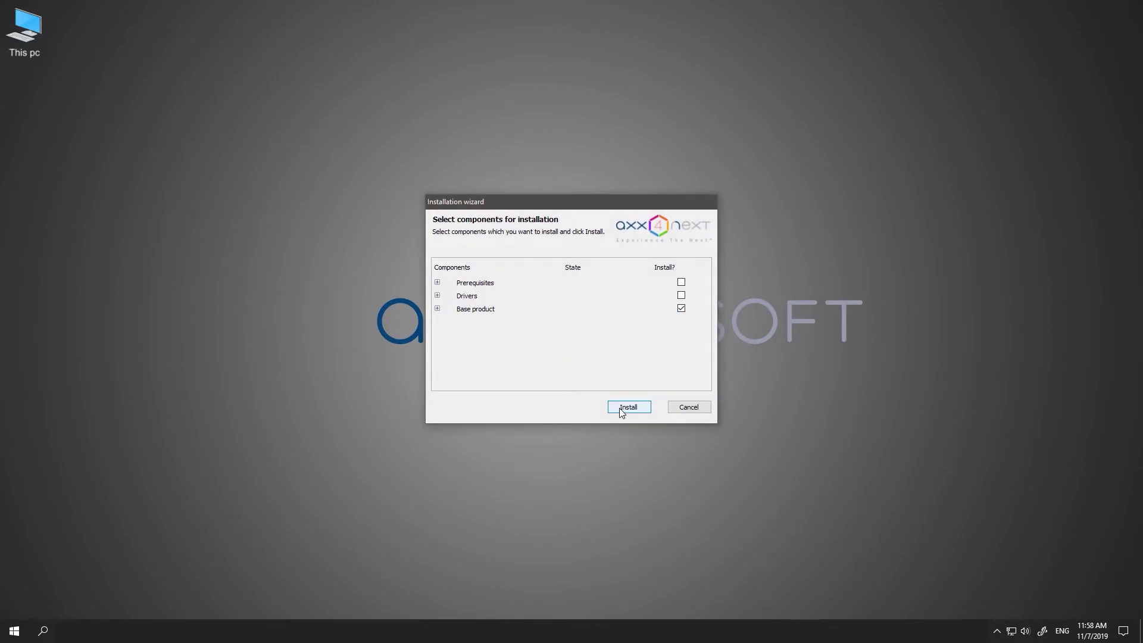
click(622, 408)
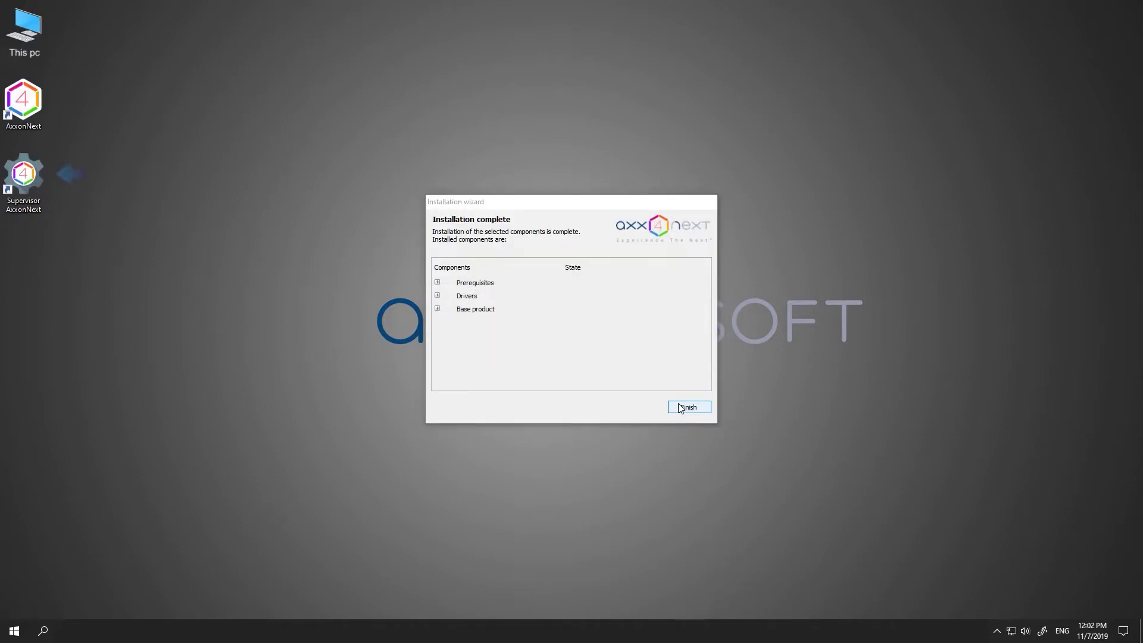
click(679, 403)
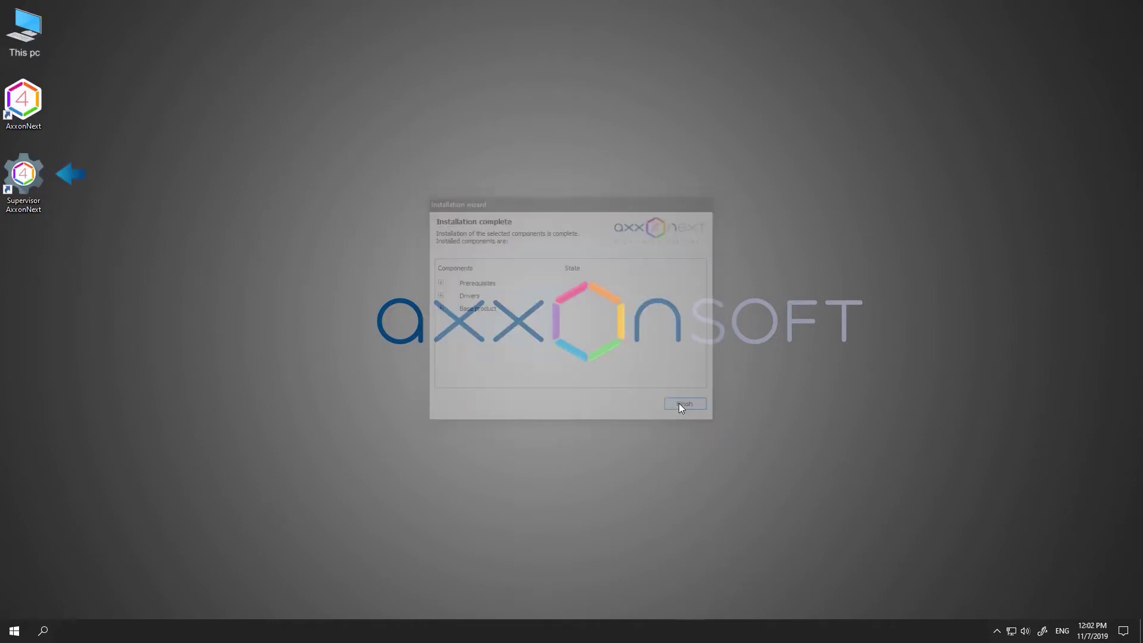
Launch Supervisor and initialize a 1+0 cluster on 172.17.13.58 without linking other servers.
double_click(46, 172)
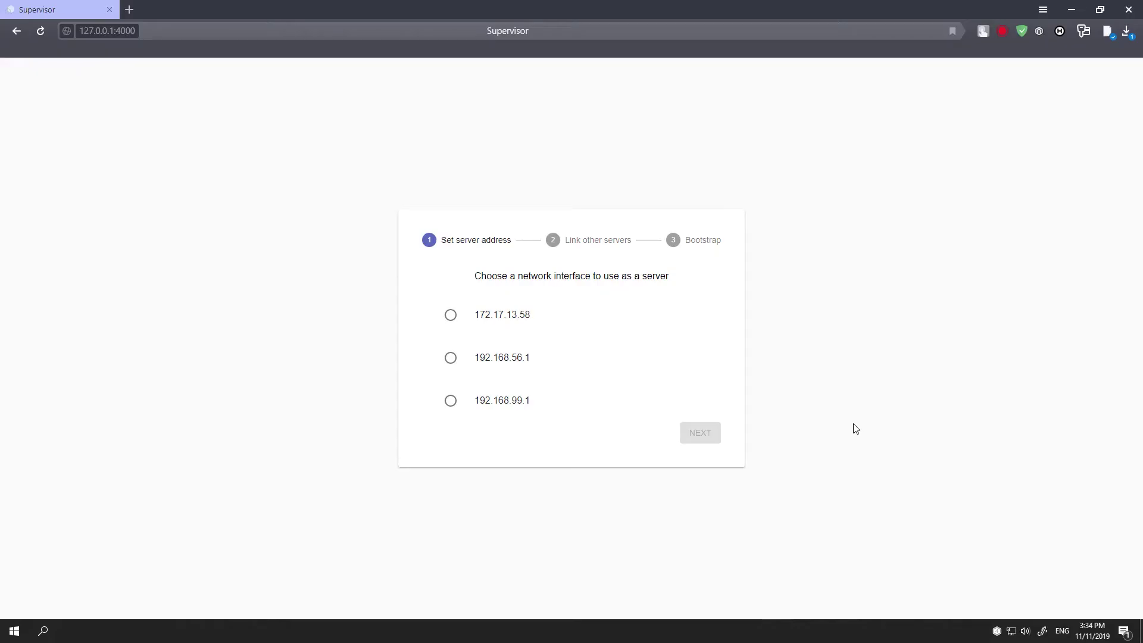
click(510, 321)
click(701, 434)
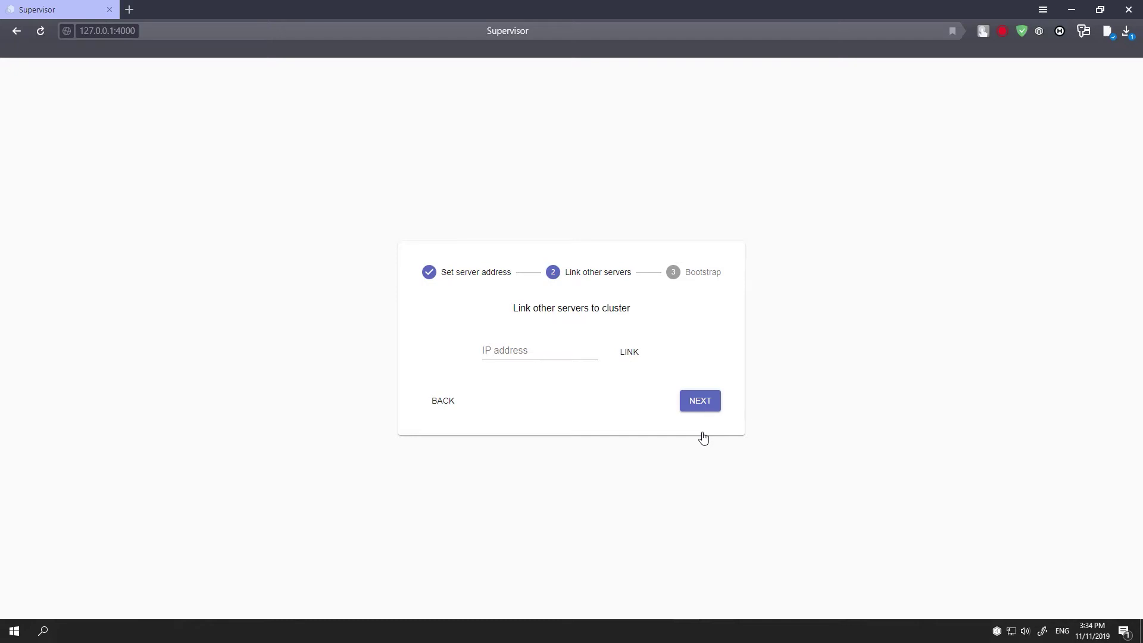
click(707, 405)
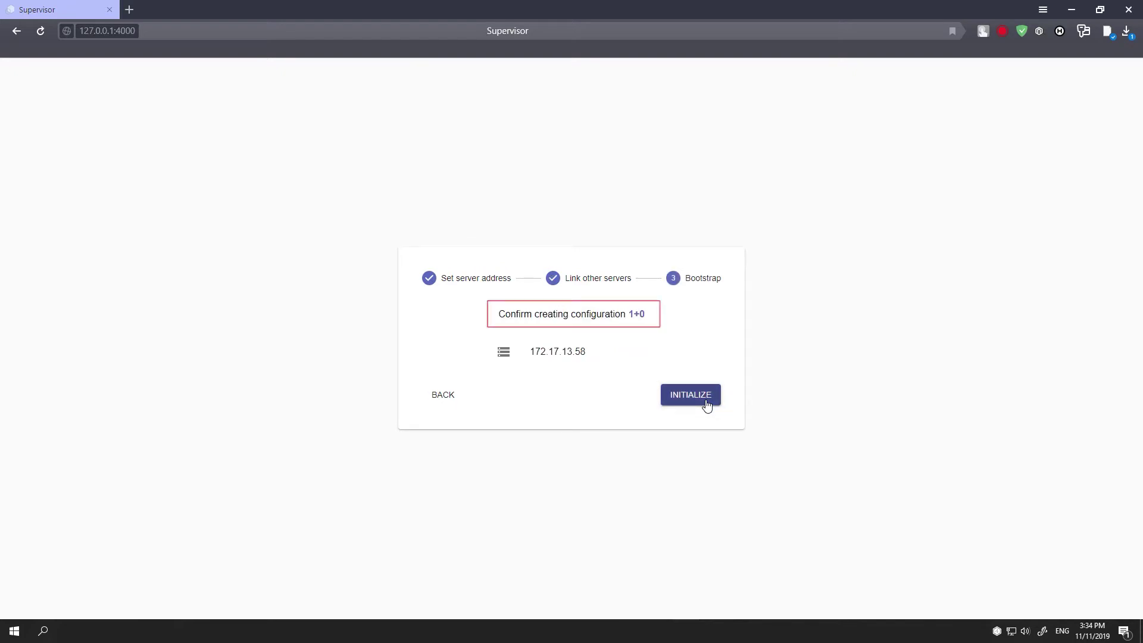
click(706, 406)
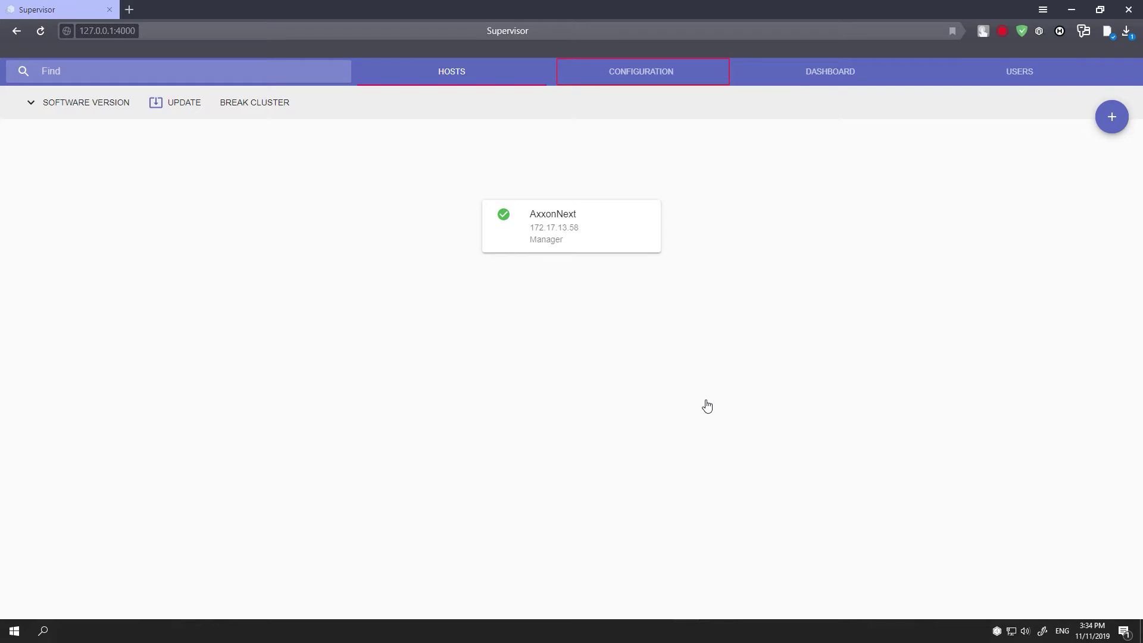
View the cluster configuration and the AxxonNext node's actions without stopping it, then go to Dashboard.
click(658, 72)
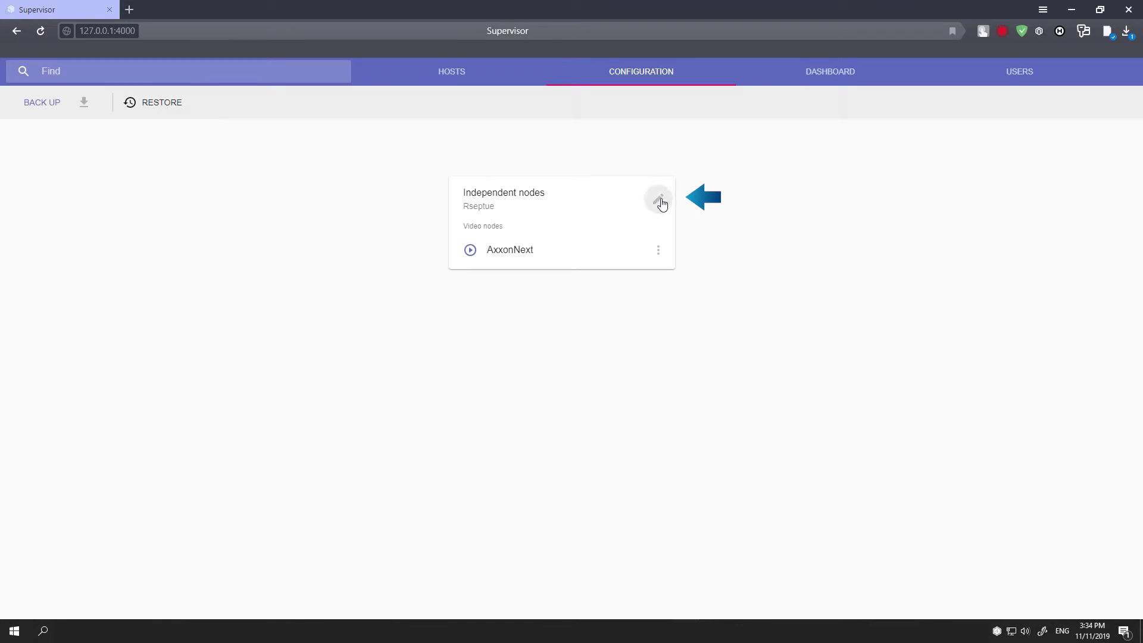
click(655, 251)
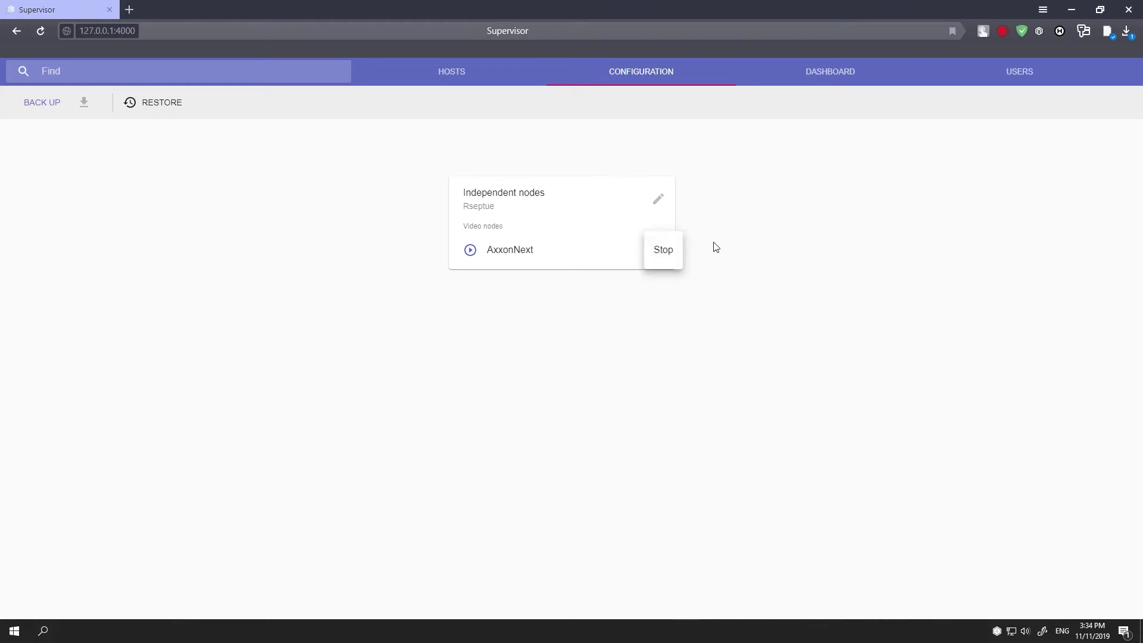
click(716, 247)
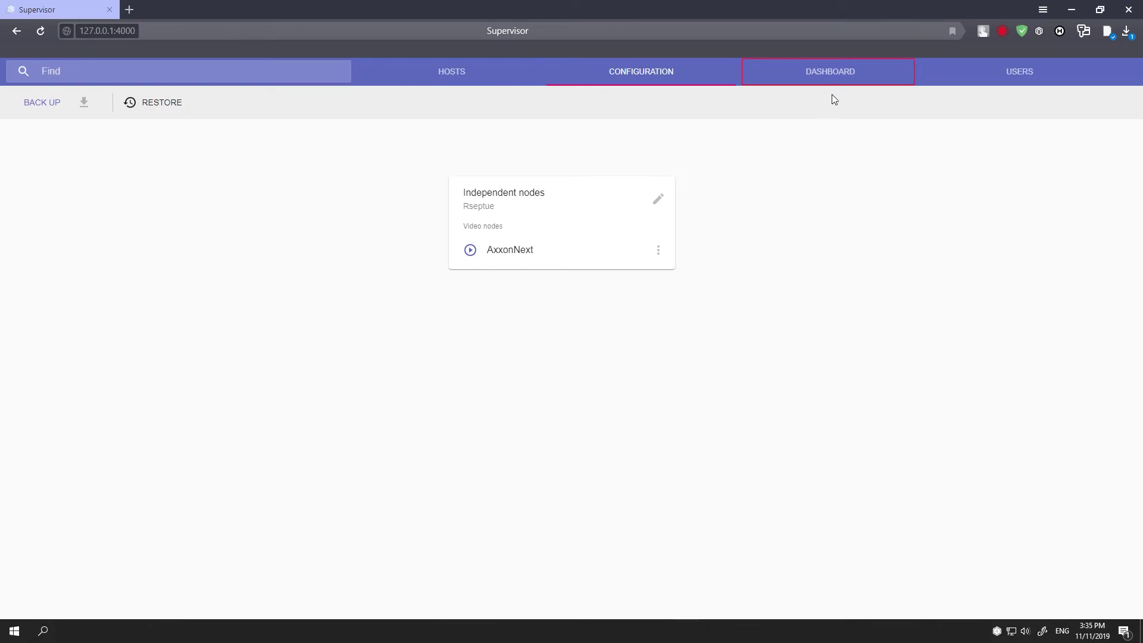
click(845, 74)
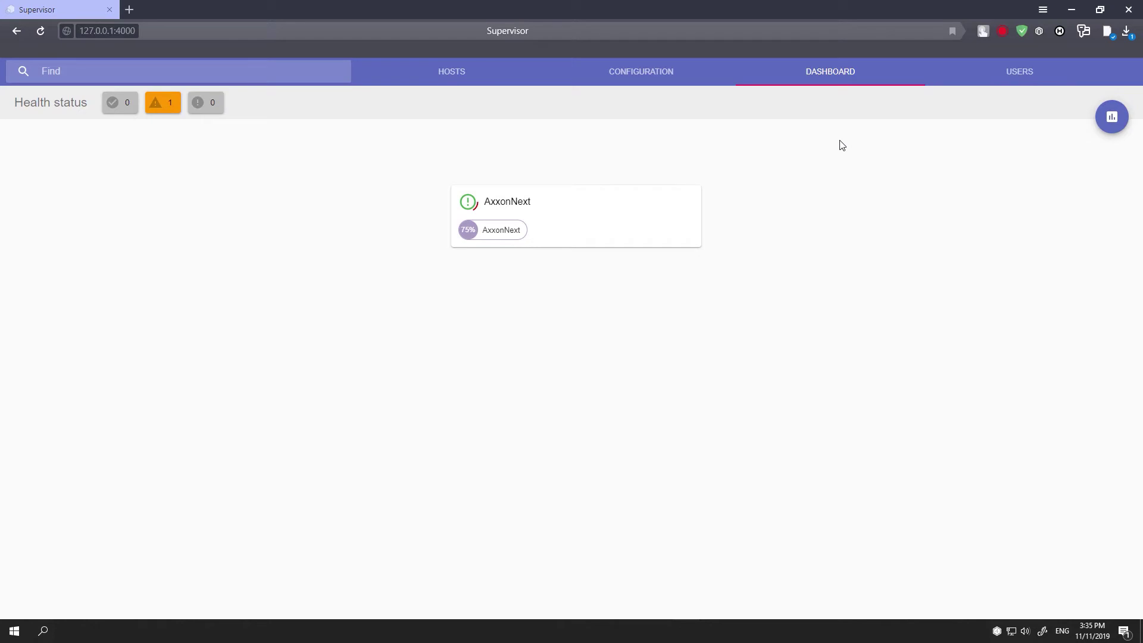
Read the AxxonNext node's health checks until it turns green, then return to Configuration.
mouse_move(470, 203)
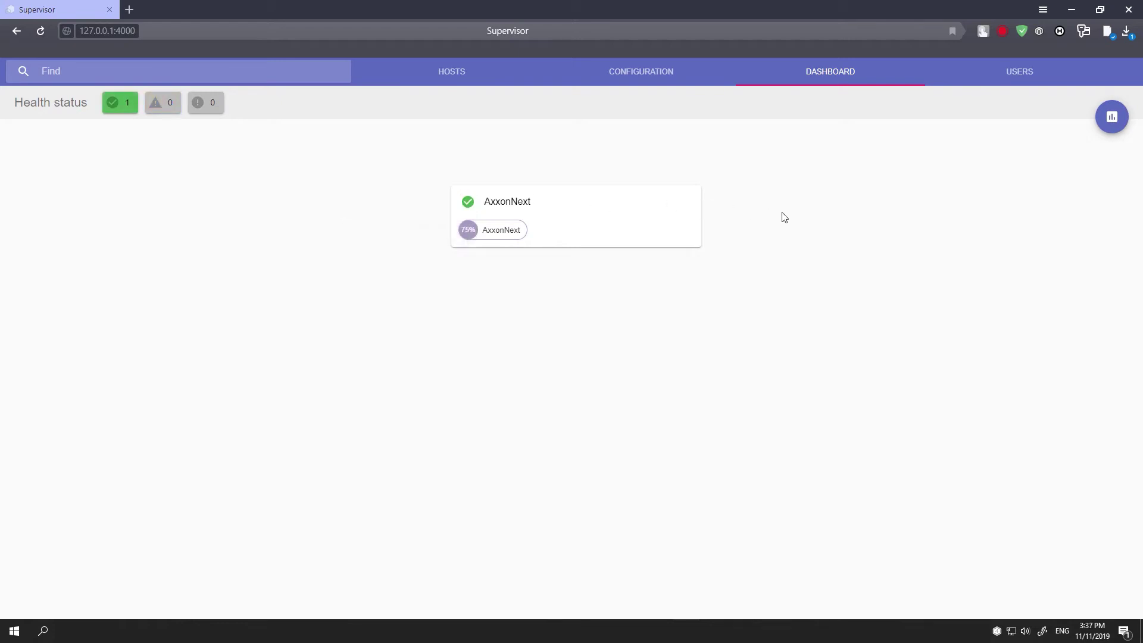
click(669, 73)
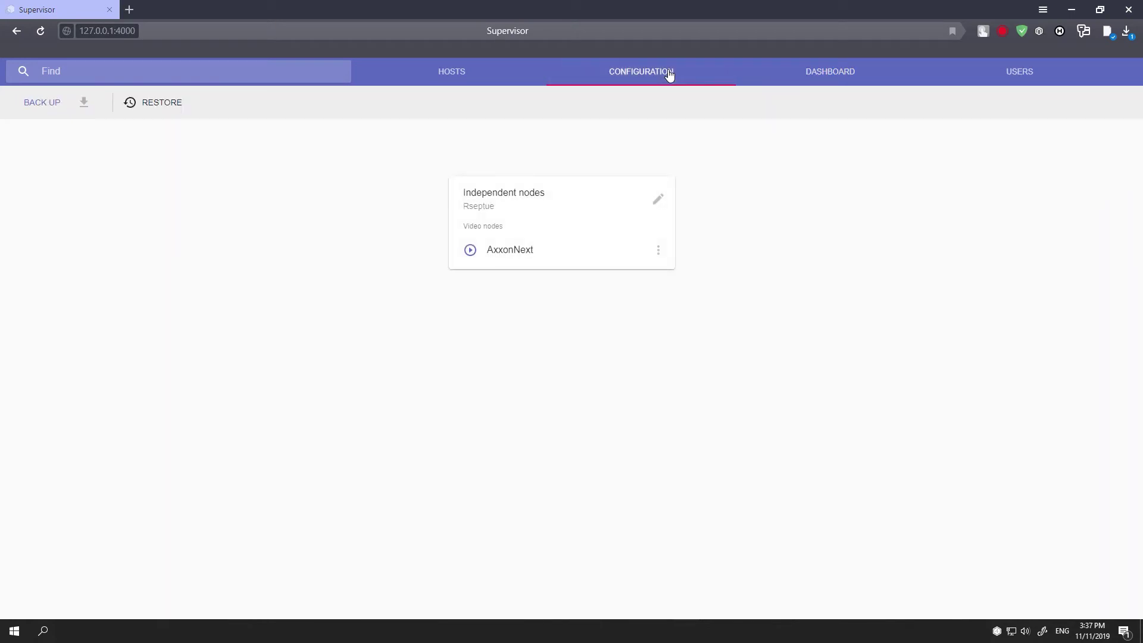
Download a backup of the cluster configuration into the failover folder.
click(39, 106)
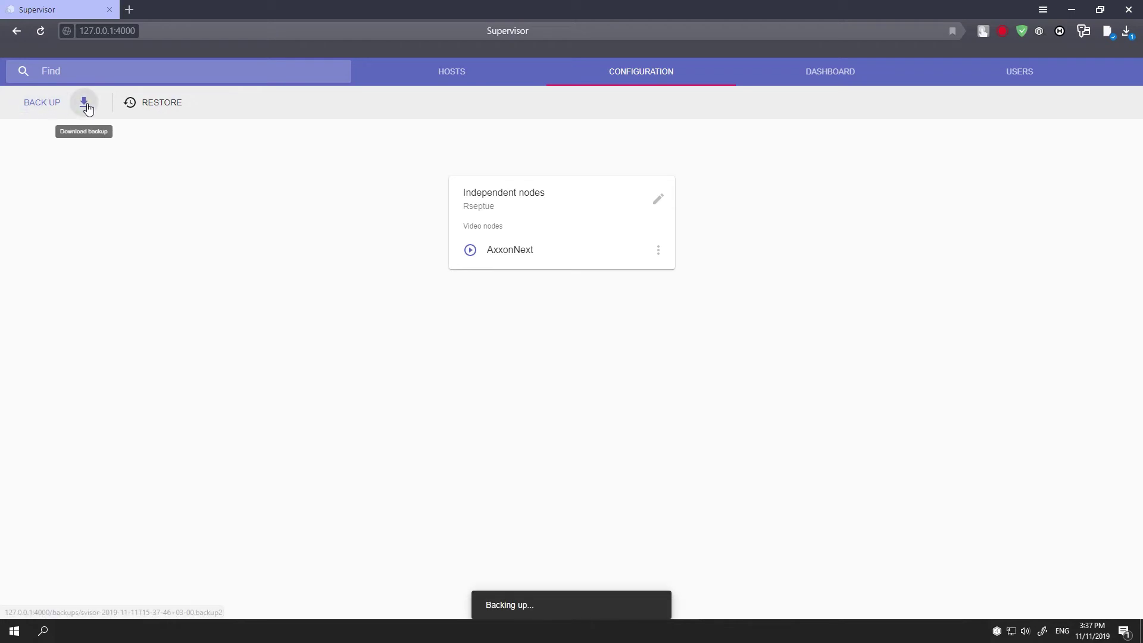
click(85, 104)
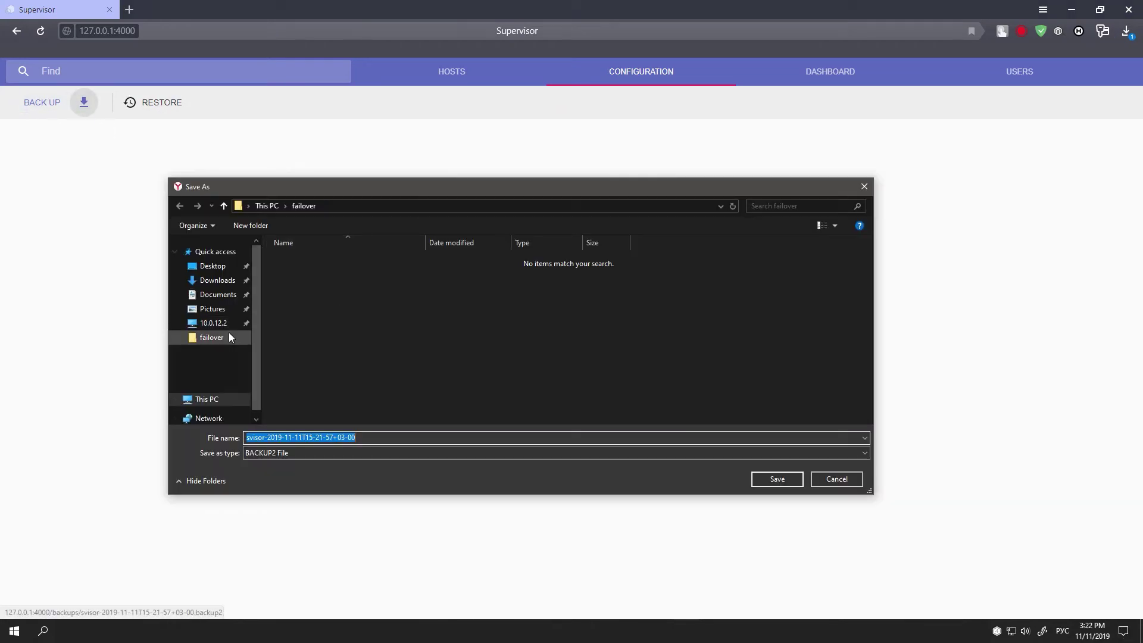
click(212, 337)
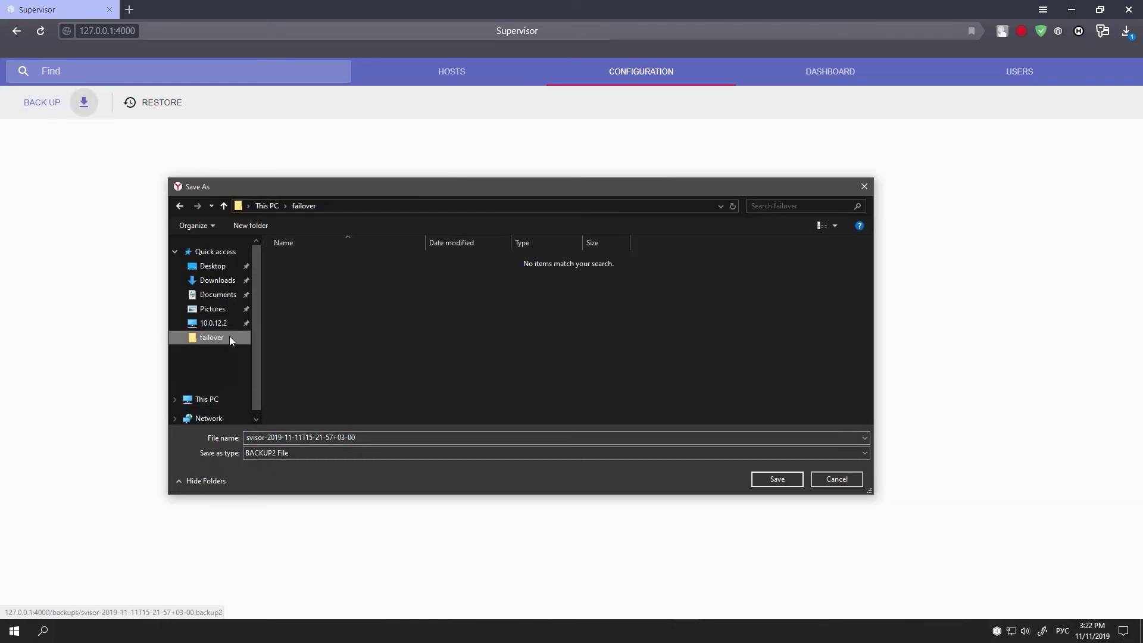
click(777, 479)
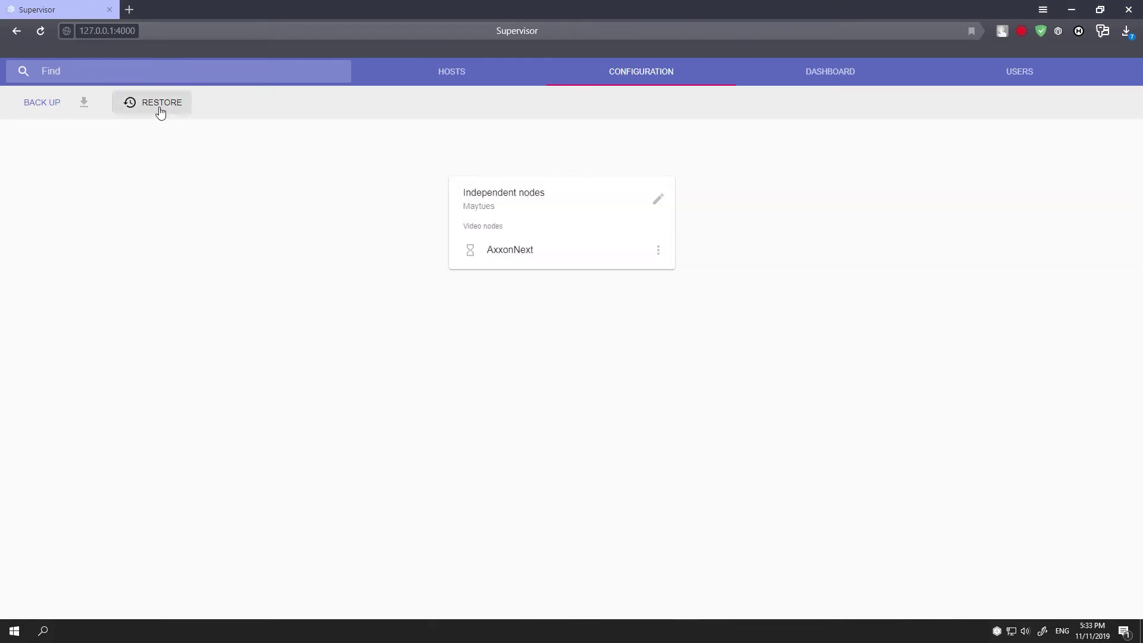
Restore the cluster from the saved backup file, then switch to the Users list.
click(161, 113)
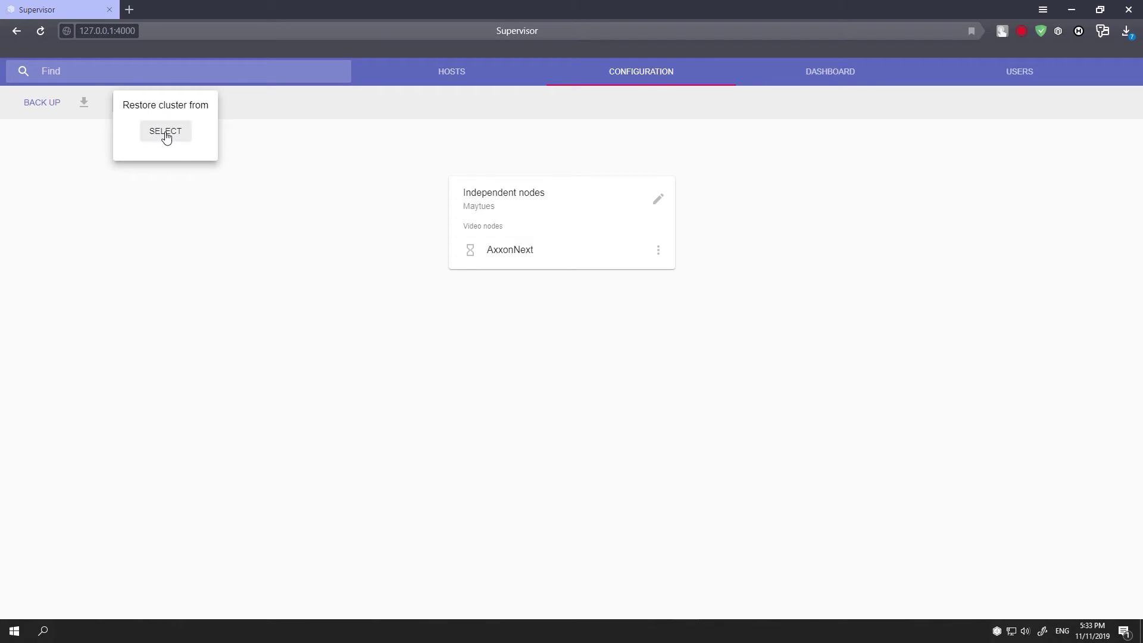
click(166, 137)
click(295, 353)
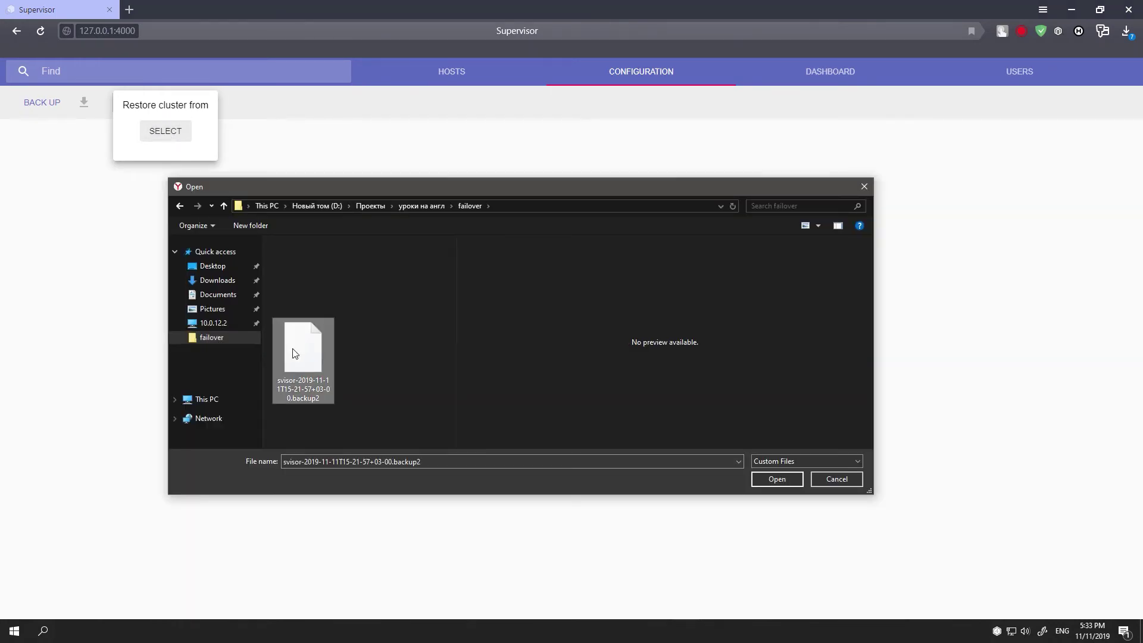
click(770, 476)
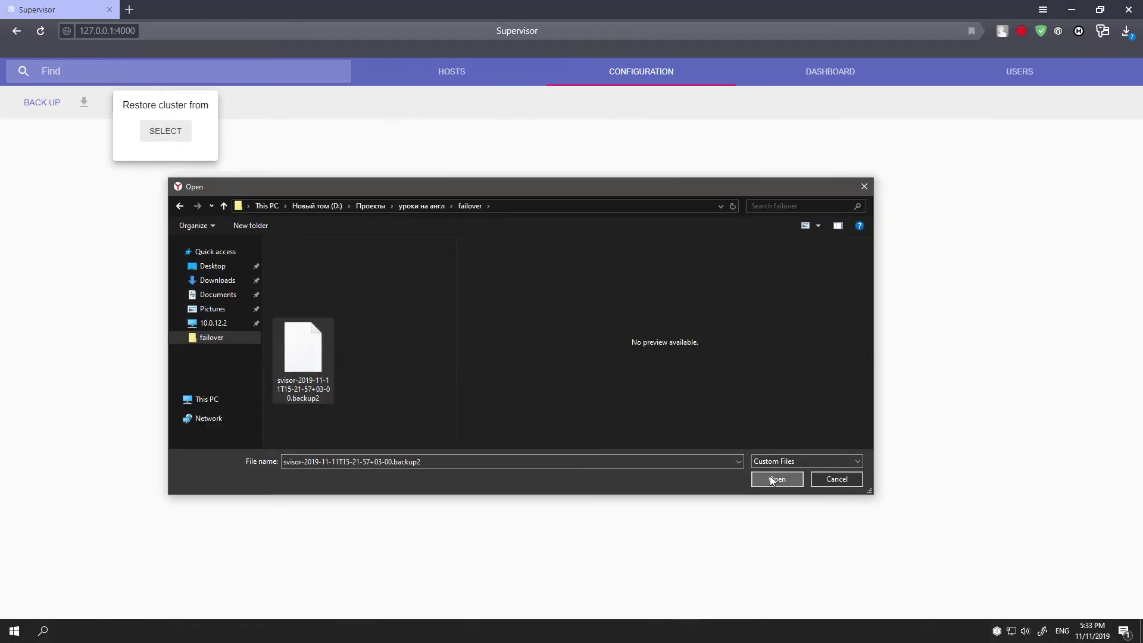
click(225, 154)
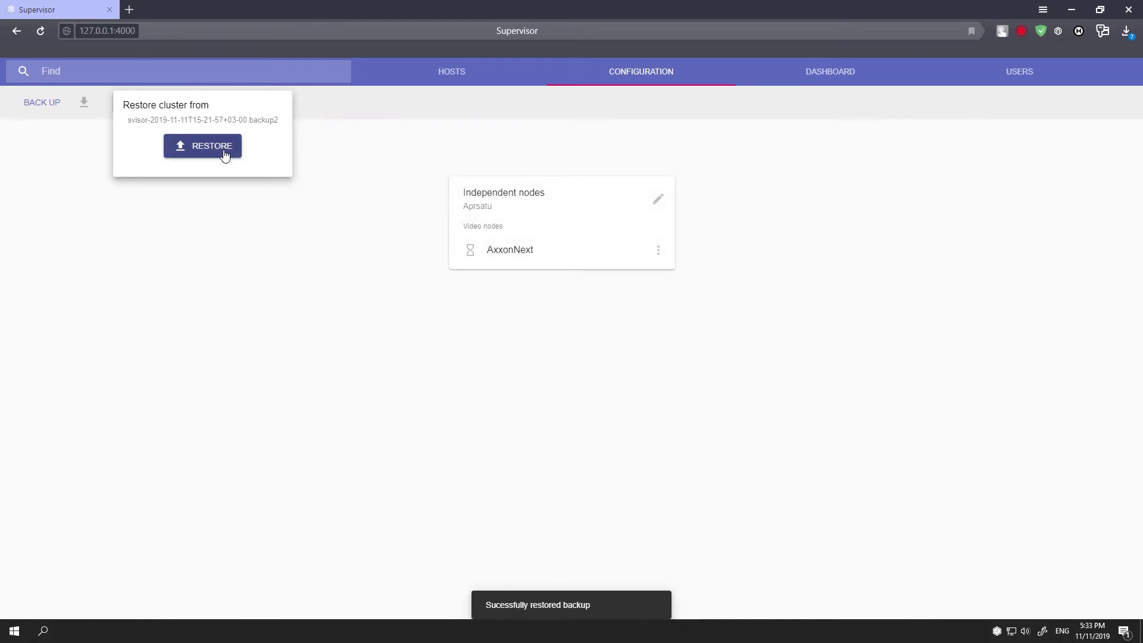
click(232, 217)
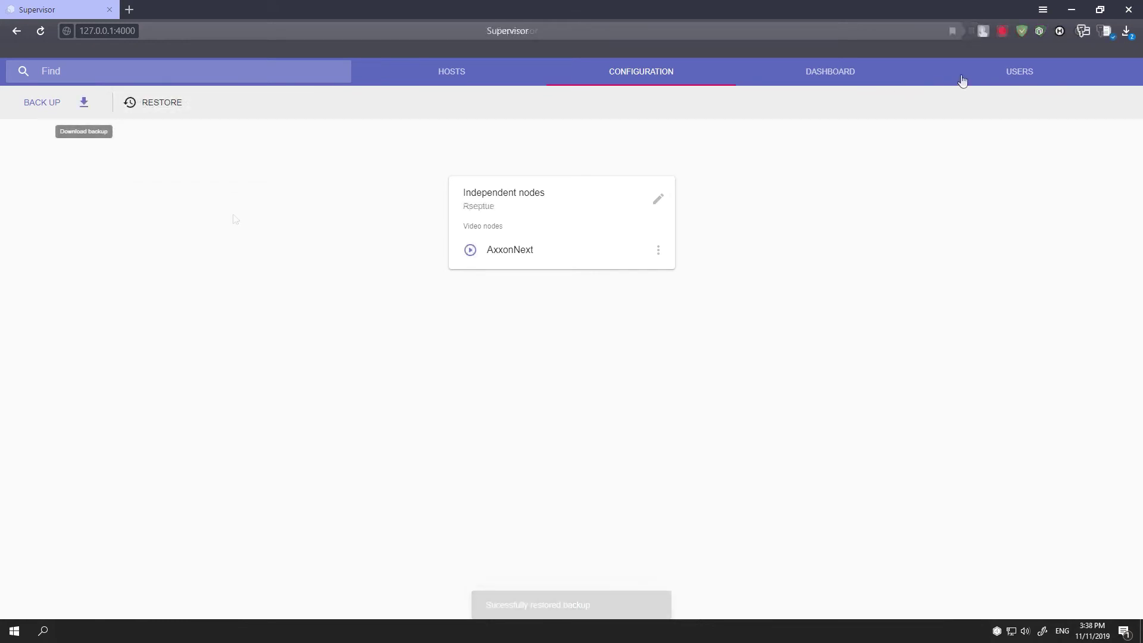
click(1016, 72)
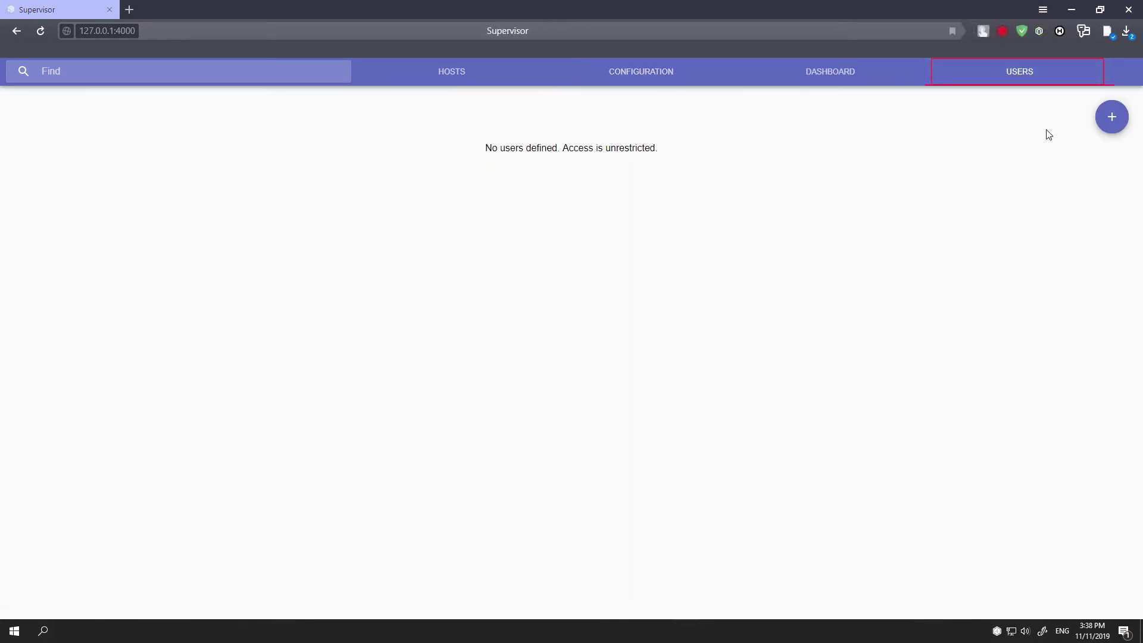
Add an Administrator-role user with the suggested login and a password, then go to Hosts.
click(1105, 118)
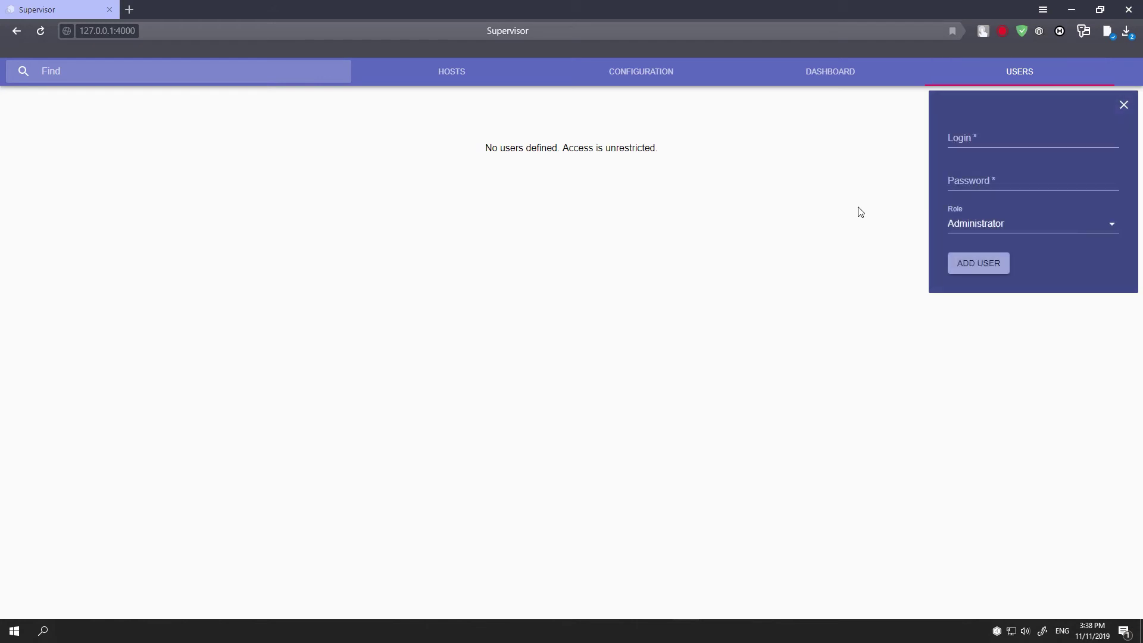
click(976, 141)
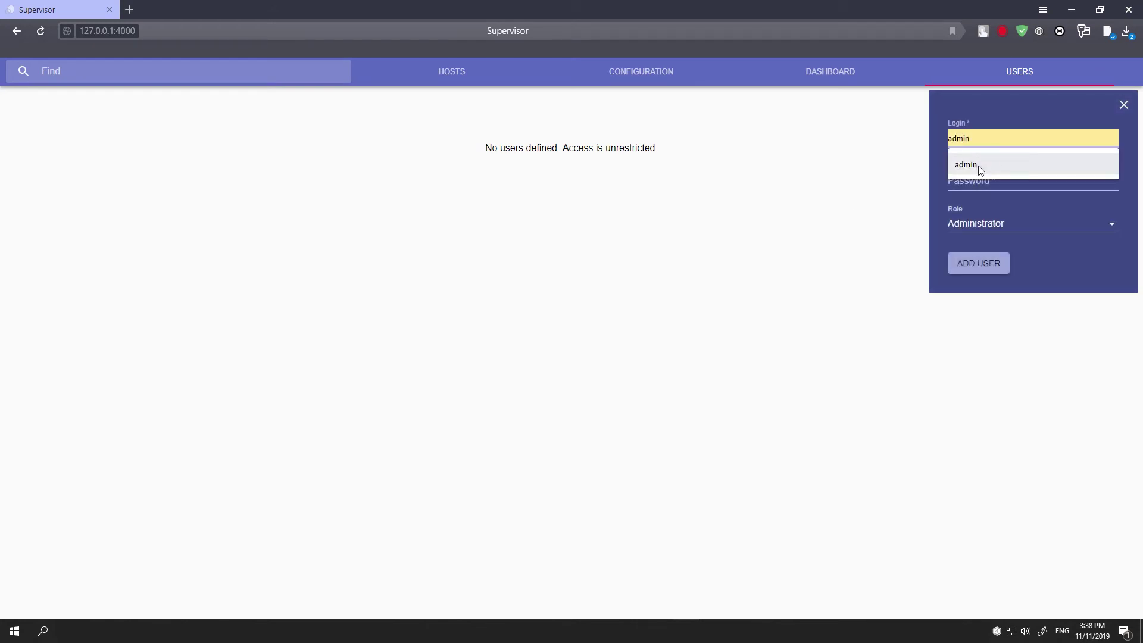
click(979, 167)
click(975, 181)
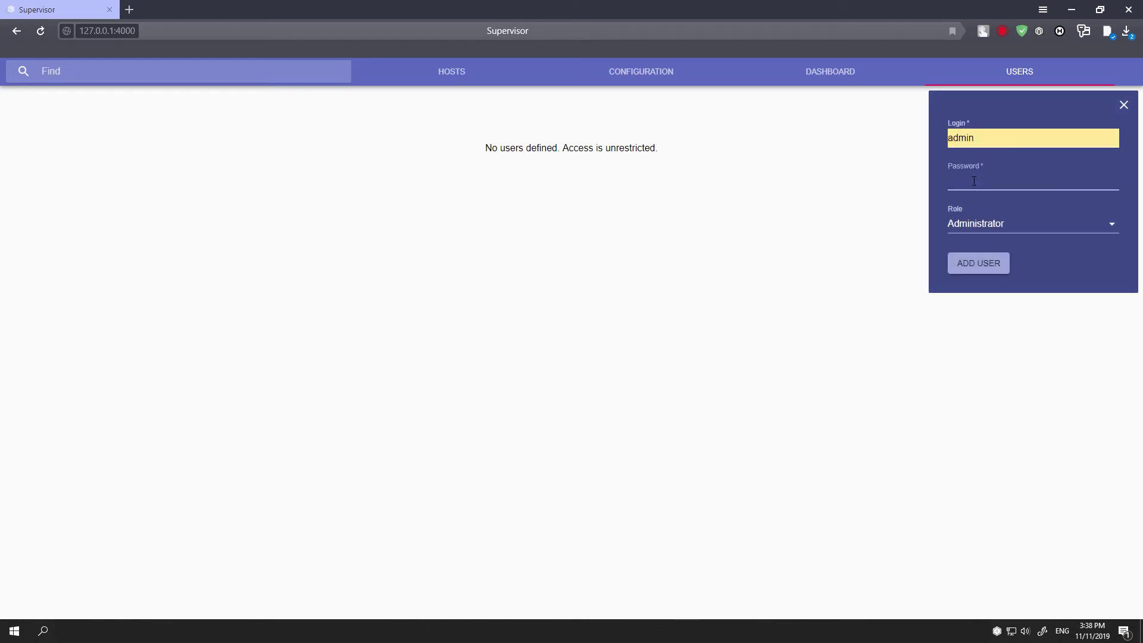
text(admin)
click(990, 264)
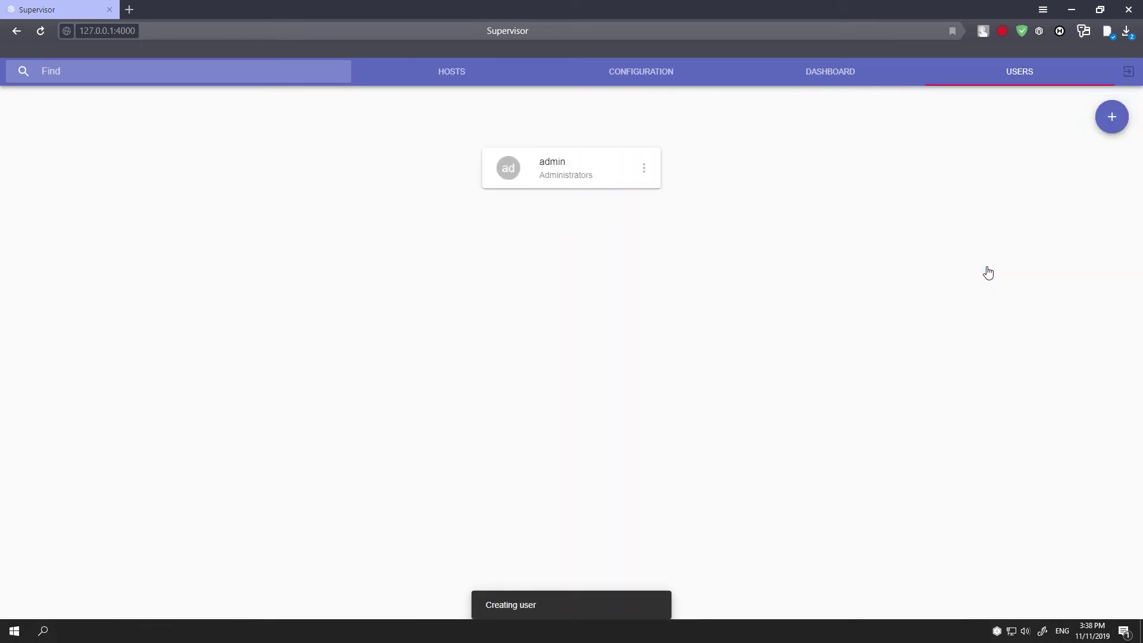
click(463, 72)
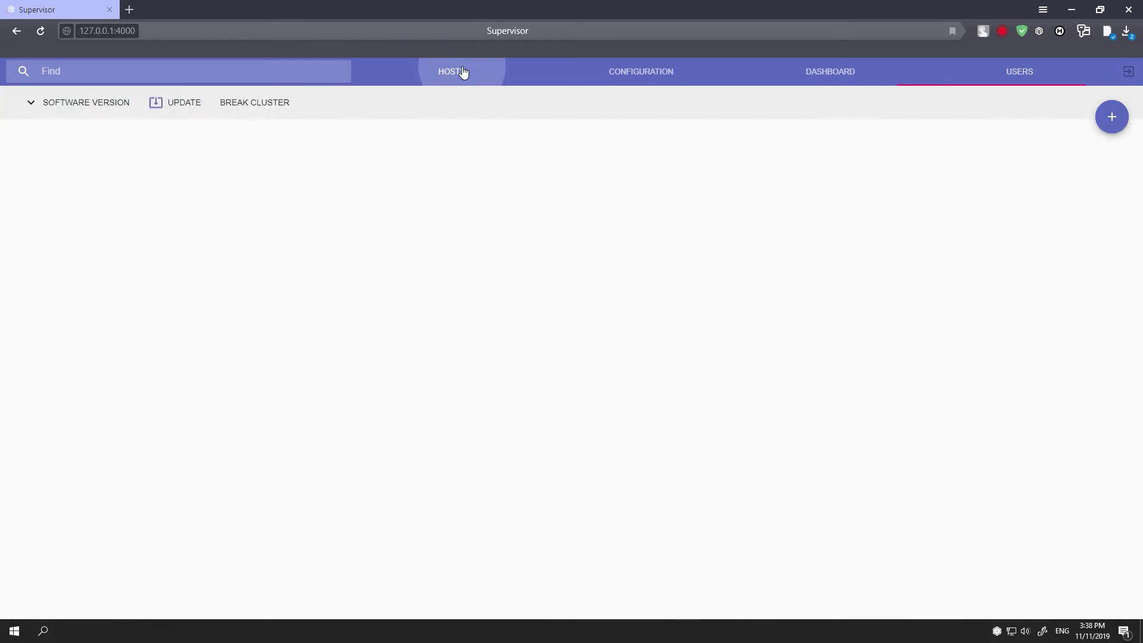
Show installed software versions, close the Update options, and cancel breaking the cluster.
click(30, 105)
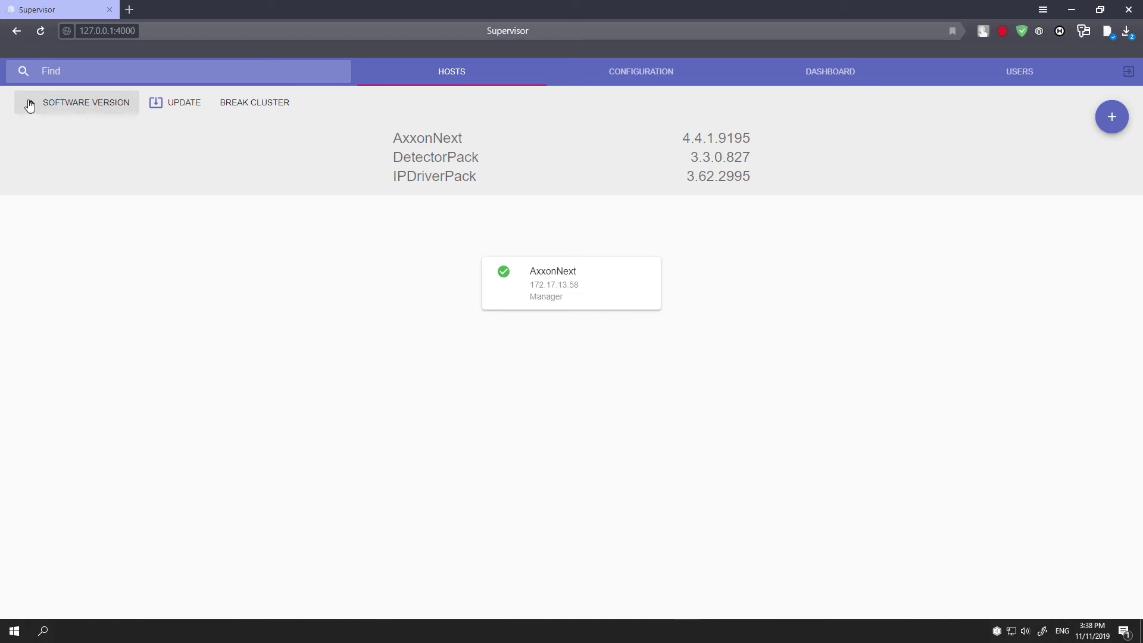
click(193, 109)
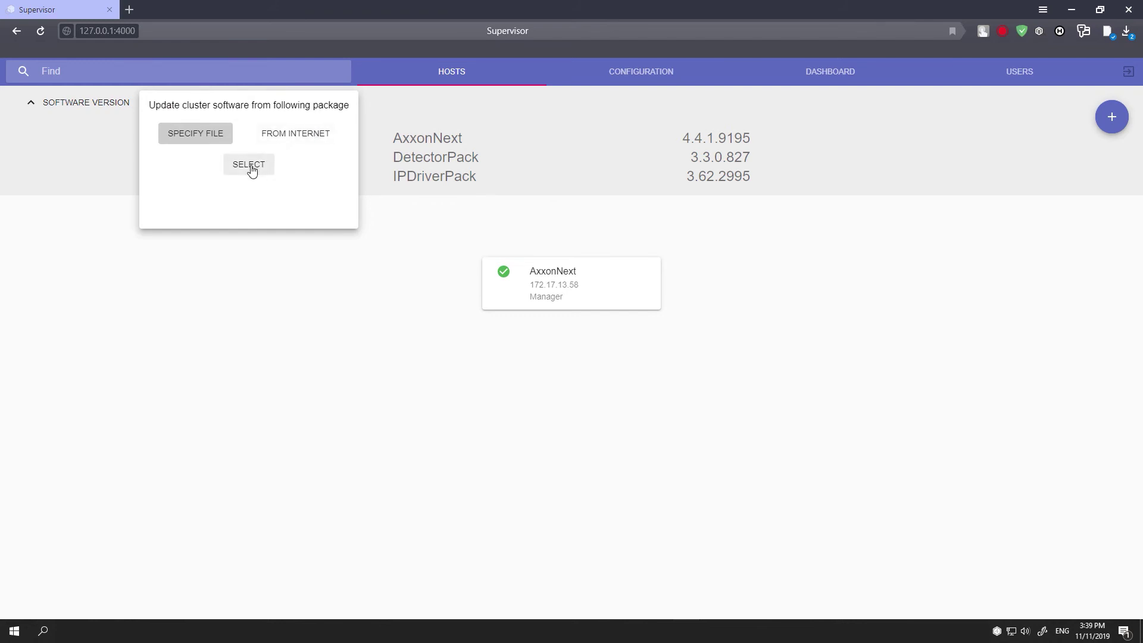
click(258, 264)
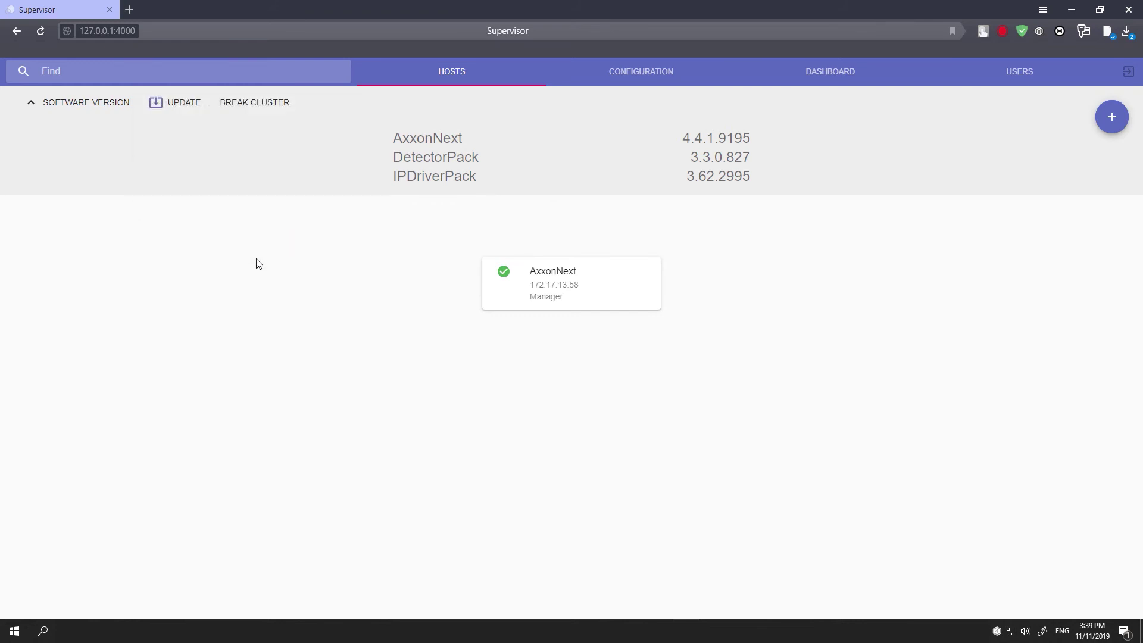
click(251, 103)
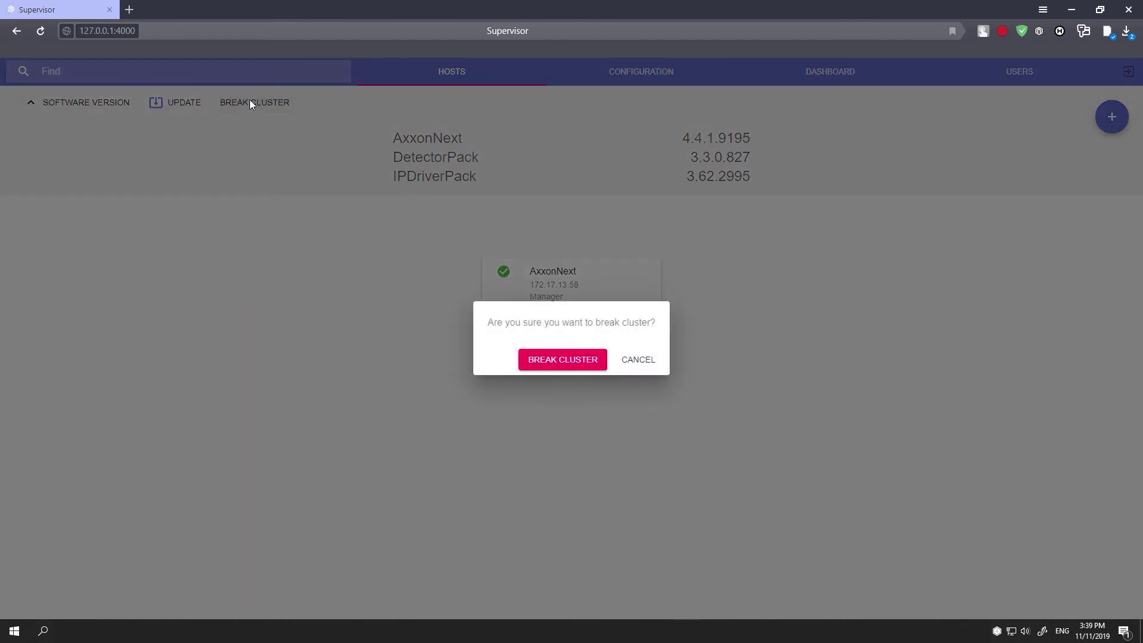
click(653, 361)
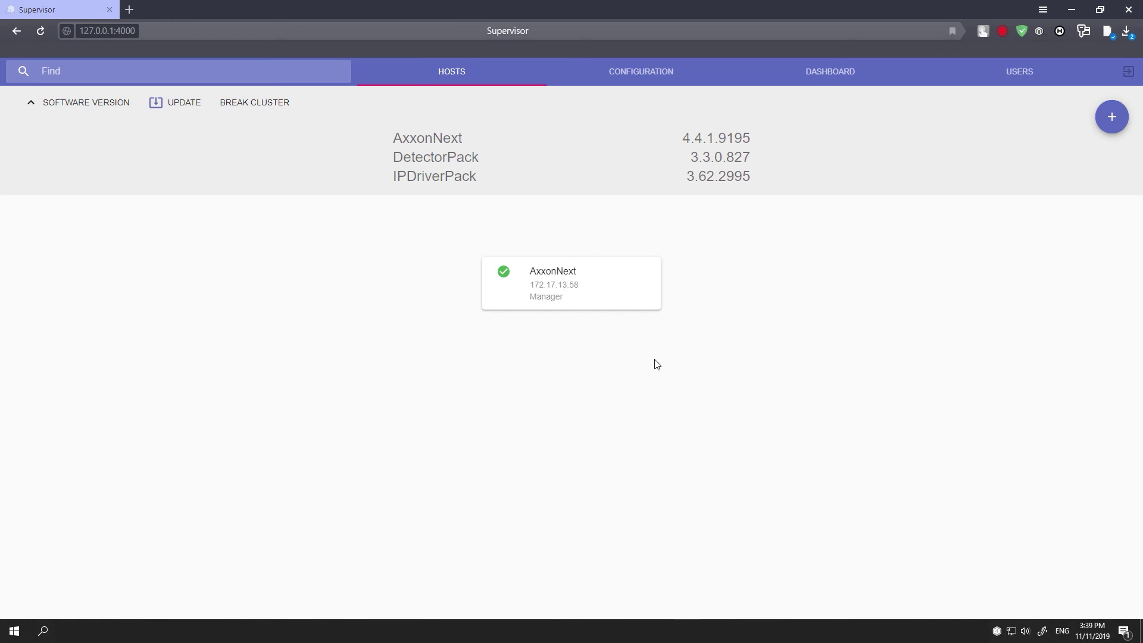
Launch the Axxon Next client and connect to the AxxonNext server as root with its password.
click(1080, 7)
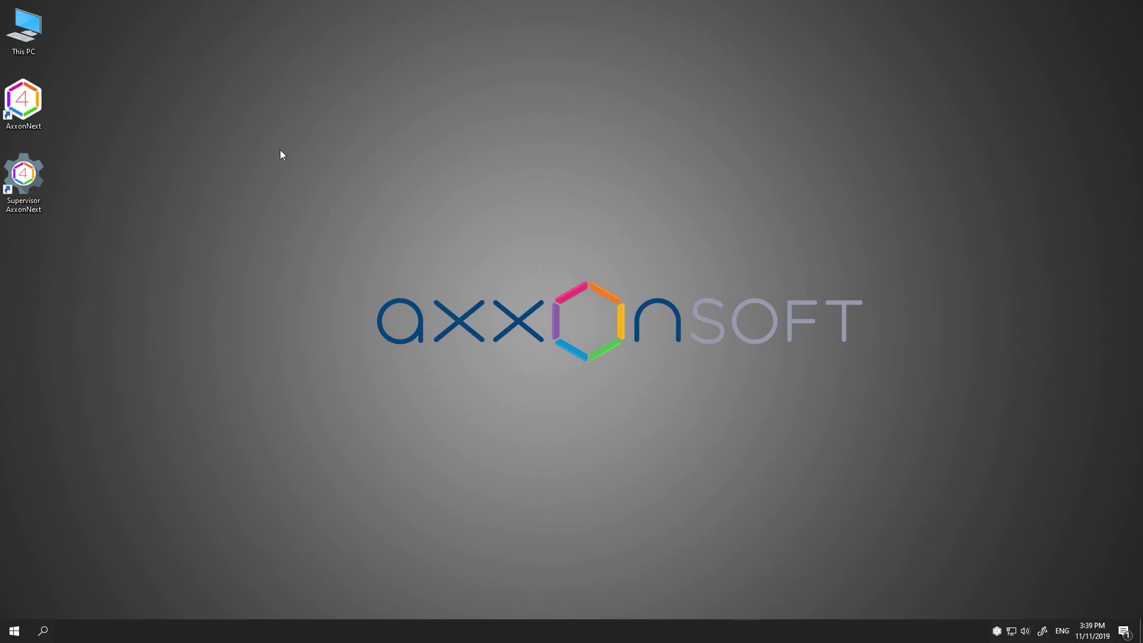
double_click(33, 104)
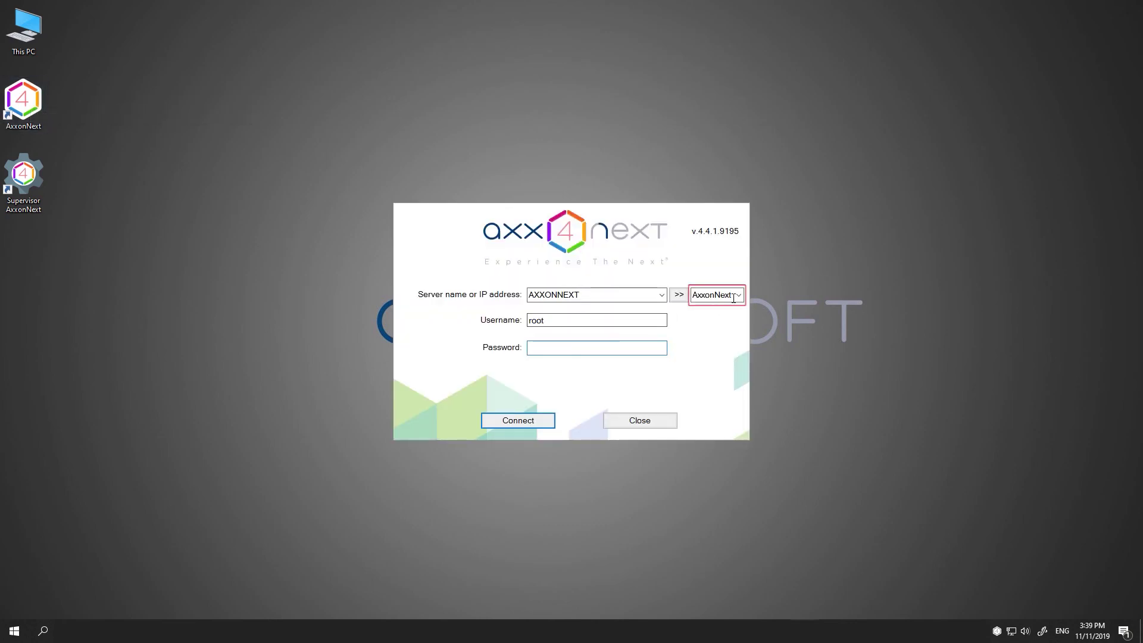
click(738, 294)
click(733, 309)
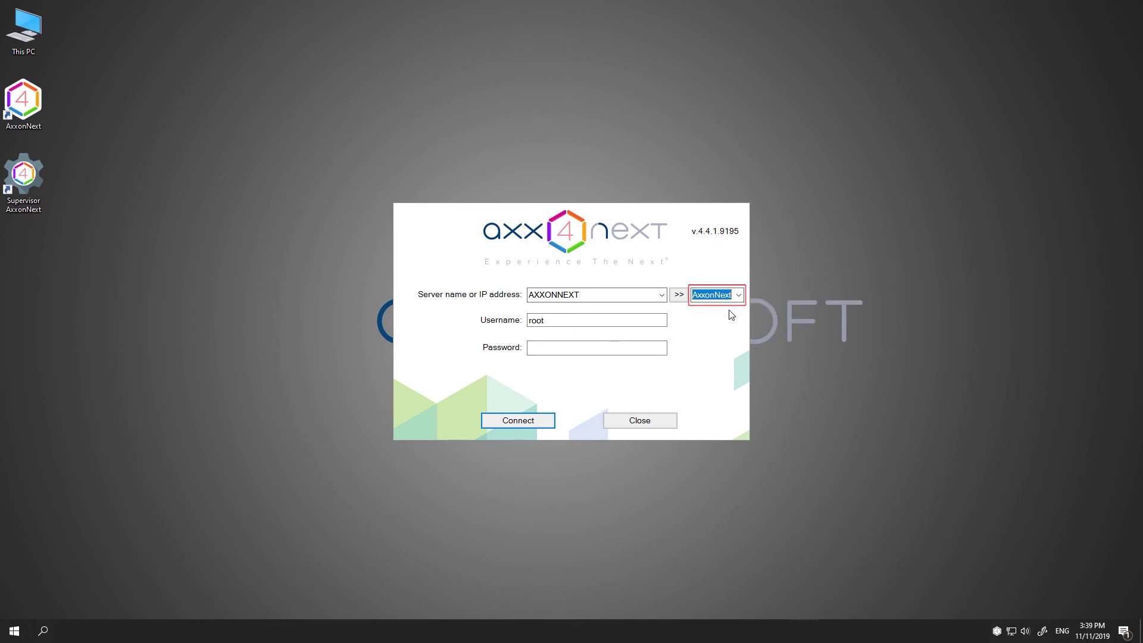
key(Tab)
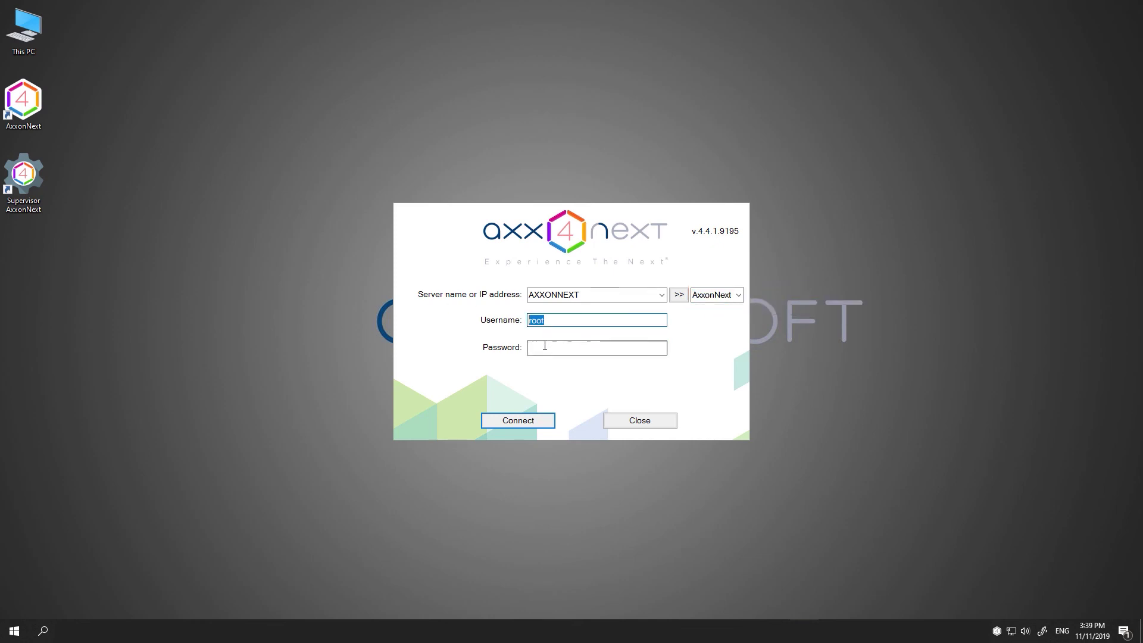
click(544, 348)
text(root)
key(Return)
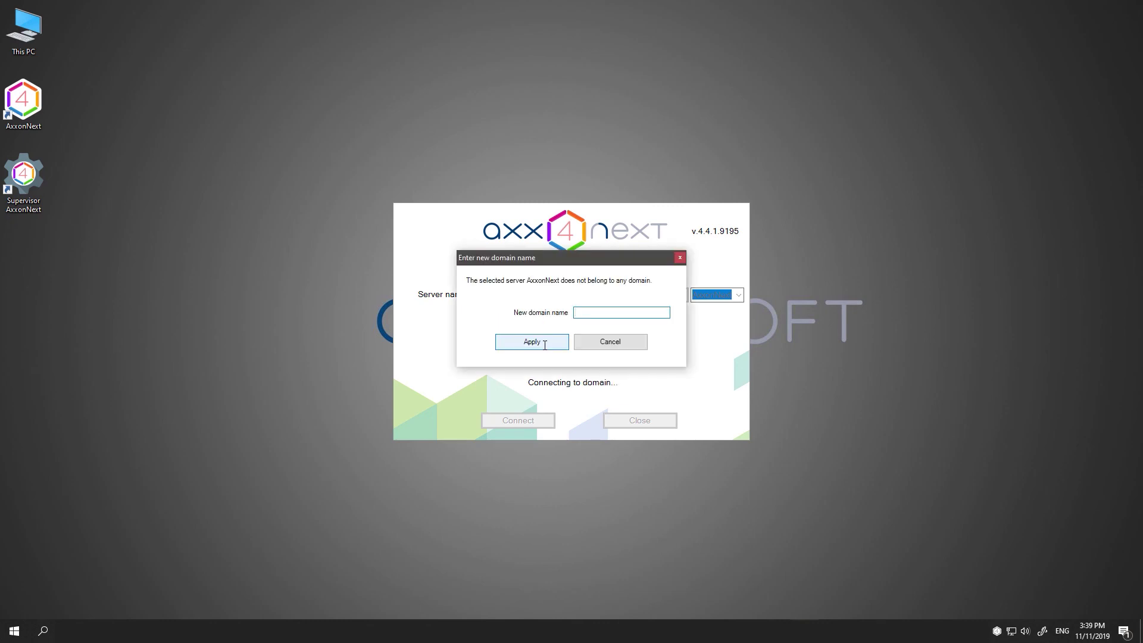
Create the new domain 'admin' and accept the demo-mode license notice.
text(admin)
click(545, 346)
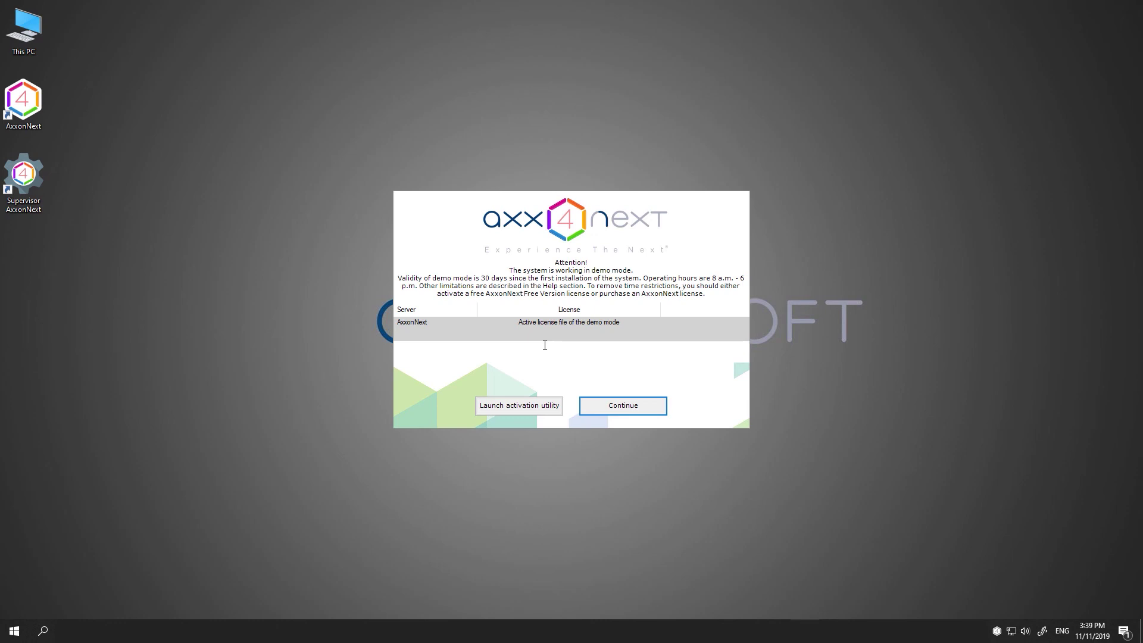
click(623, 406)
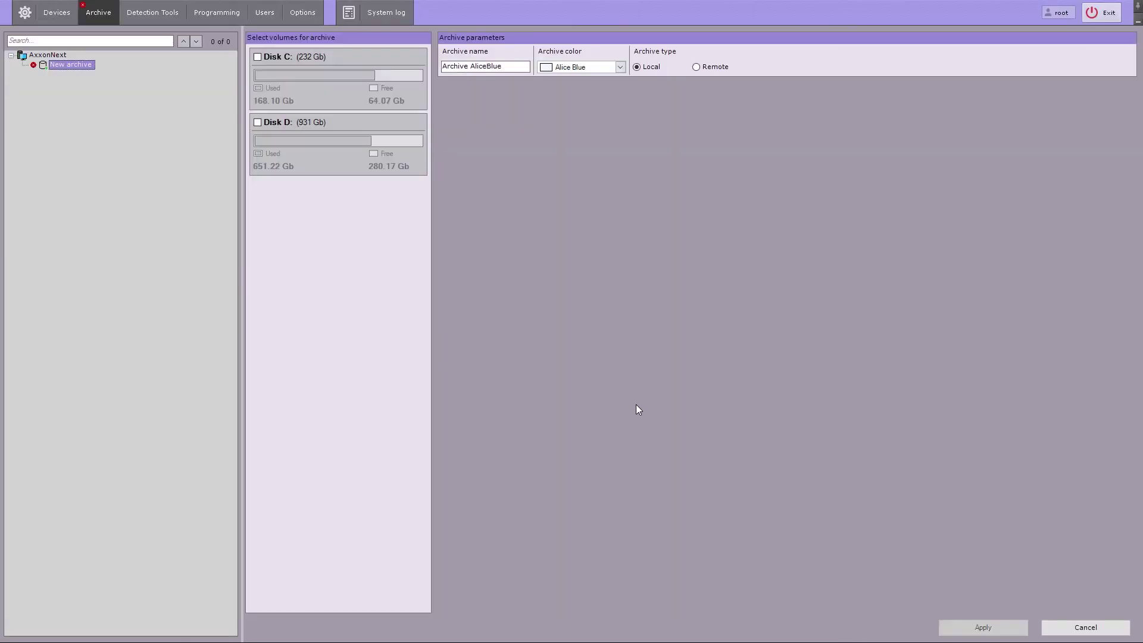
Show the AxxonNext server's properties in the Devices tree: version 4.4.1.9195, Active.
click(59, 12)
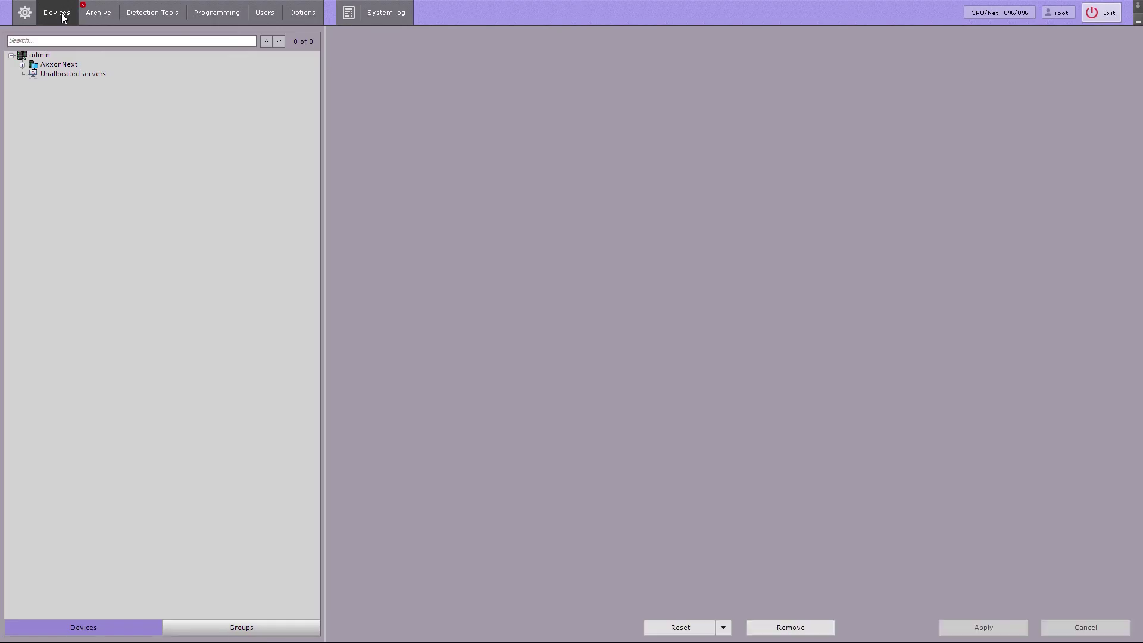
click(62, 67)
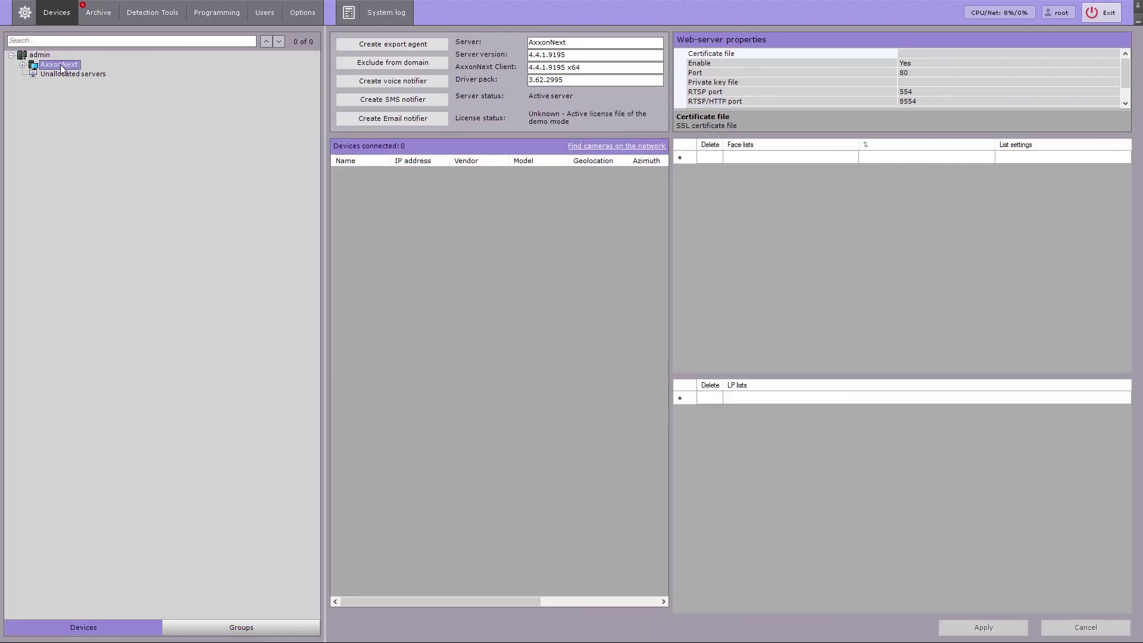